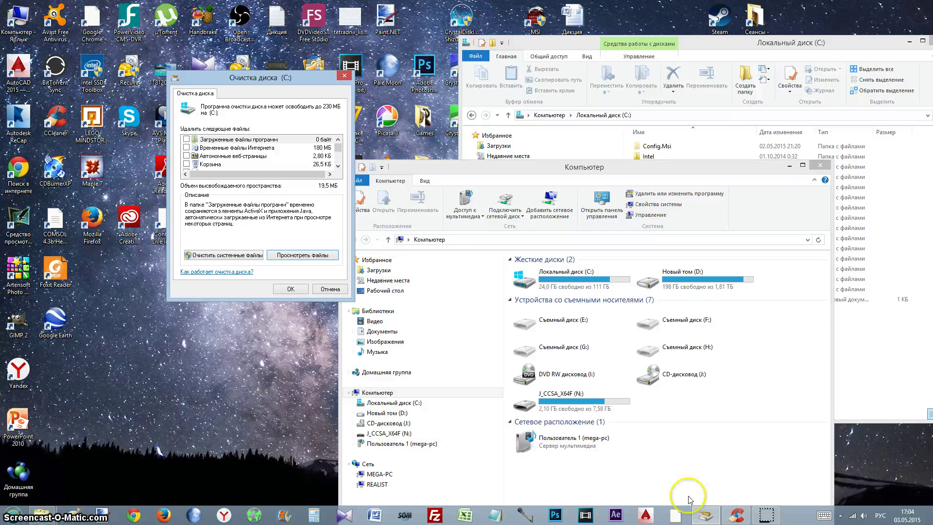
Step: Bring the Computer window forward and arrange it beside the Disk Cleanup dialog for drive C:
click(736, 515)
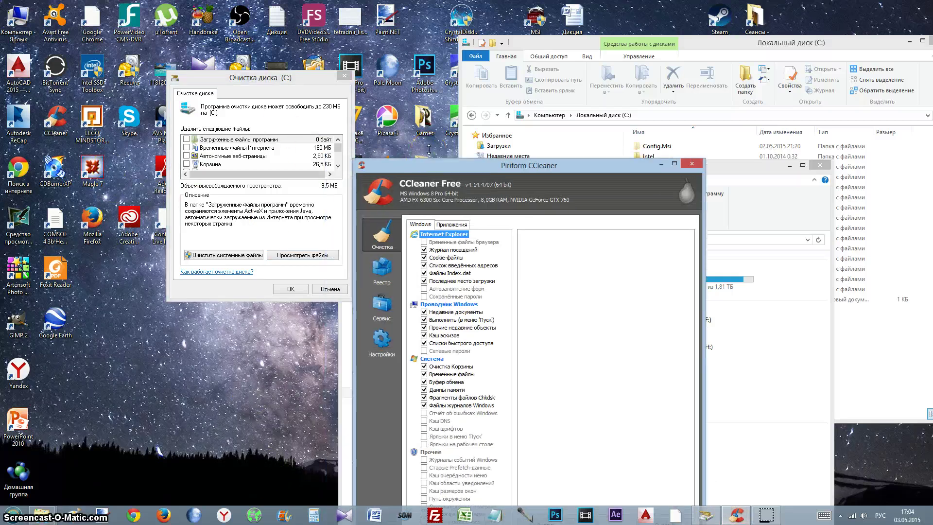
click(708, 186)
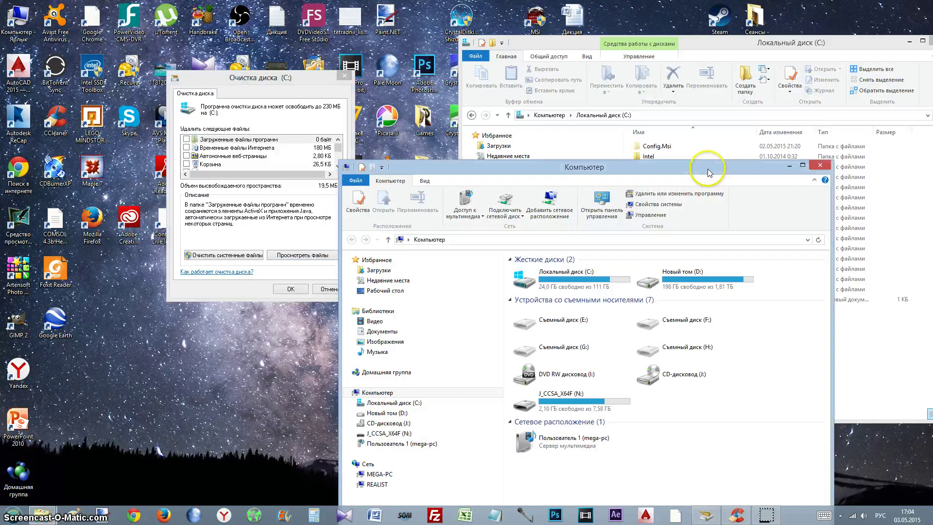
drag(714, 162, 754, 146)
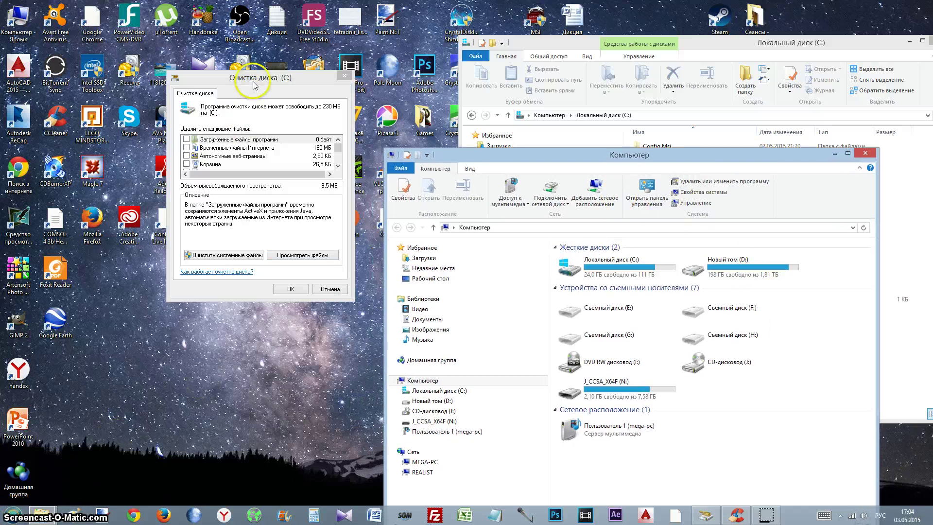
mouse_move(254, 85)
mouse_down()
mouse_move(251, 76)
mouse_move(246, 86)
mouse_up()
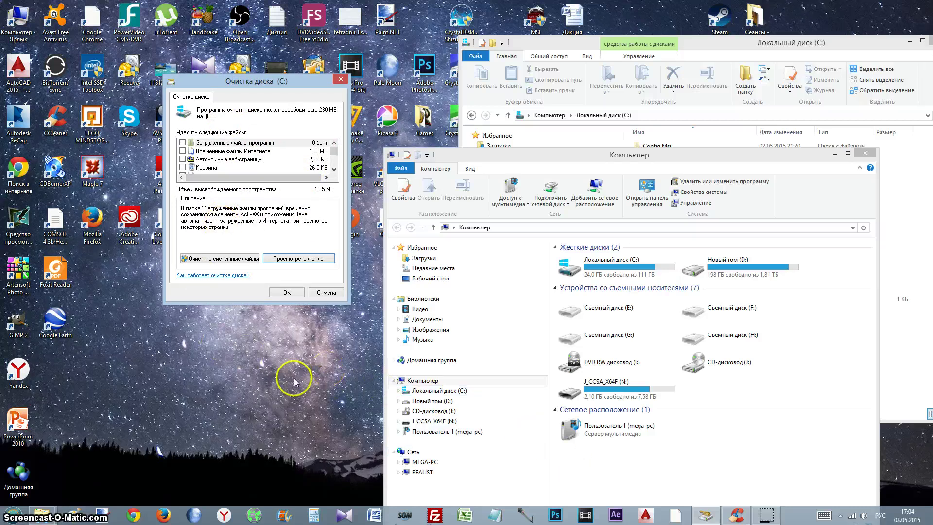
Step: Try to find the Disk Cleanup tool by searching the system for "очистка диска"
mouse_move(925, 478)
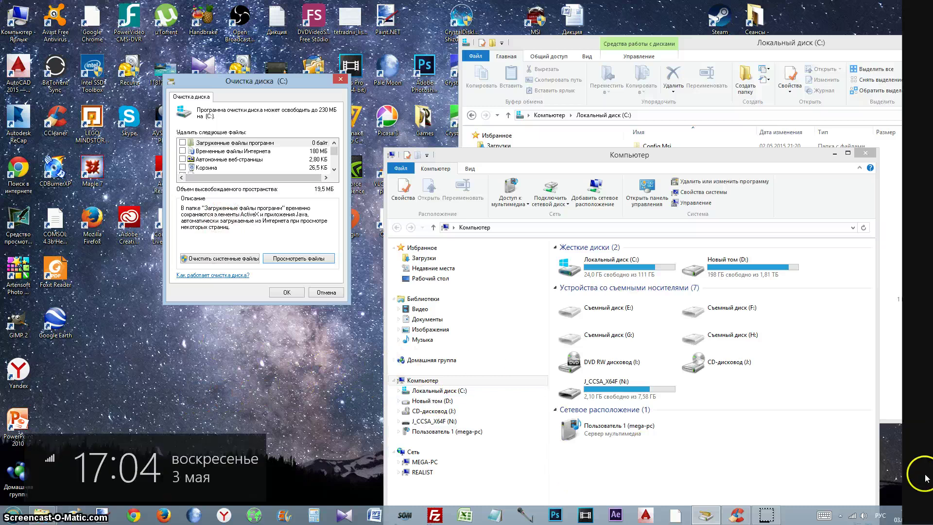
mouse_move(919, 119)
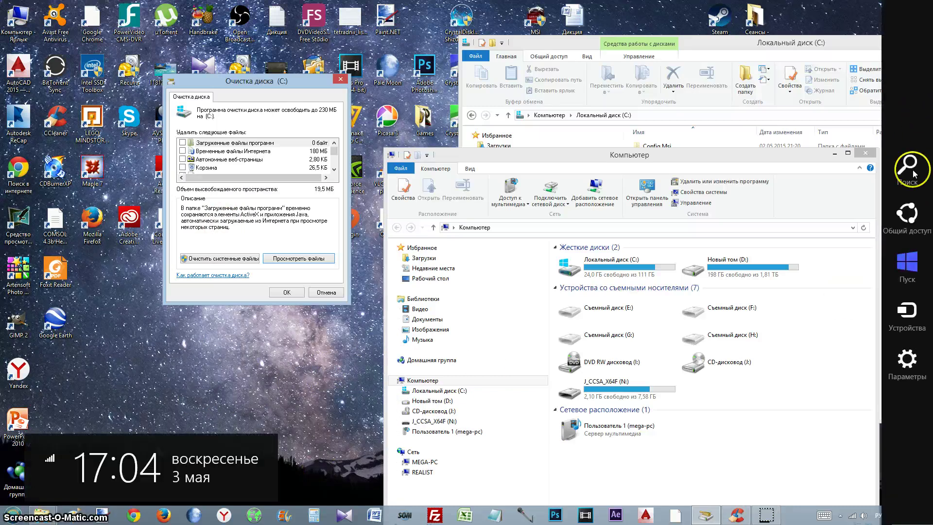
click(913, 171)
text(очис)
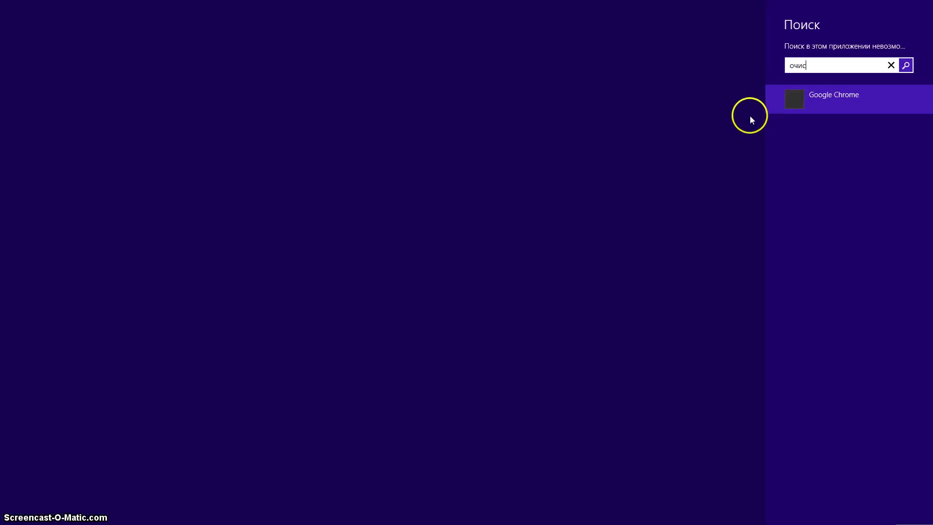
text(тка диска)
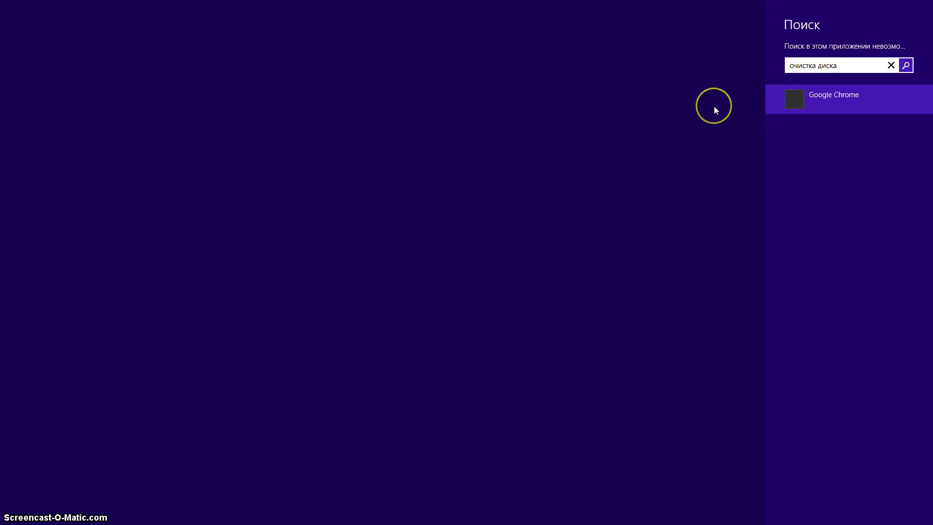
click(905, 65)
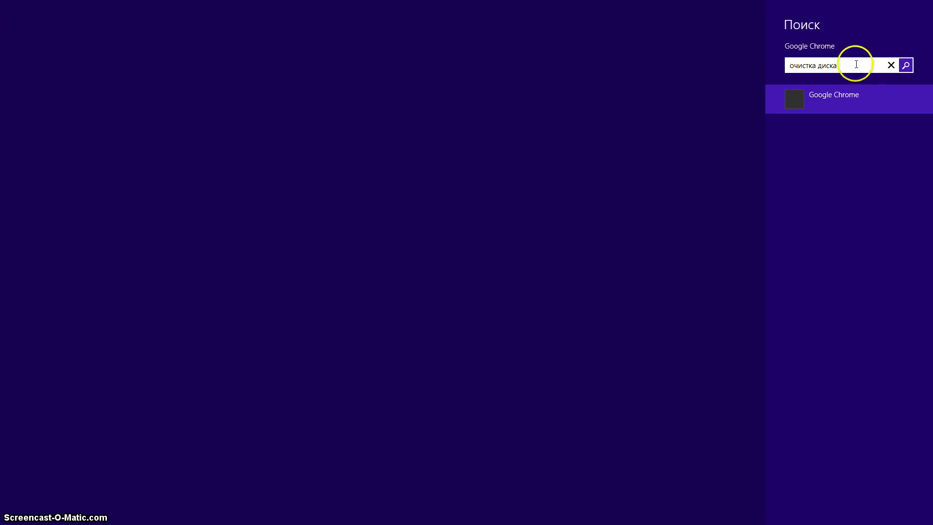
drag(856, 64, 643, 66)
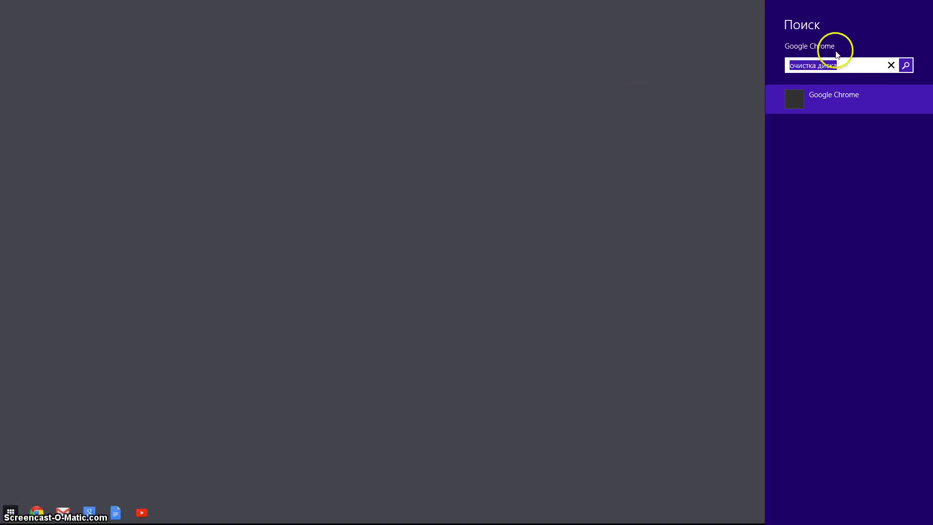
click(855, 69)
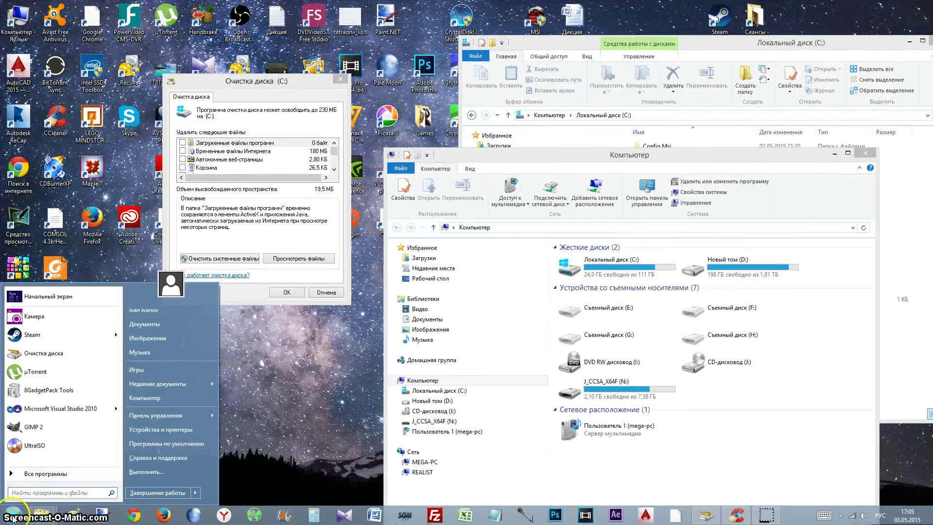
Step: Search the Start menu for "очи" and open the Disk Cleanup tool (Очистка диска)
click(13, 516)
click(14, 513)
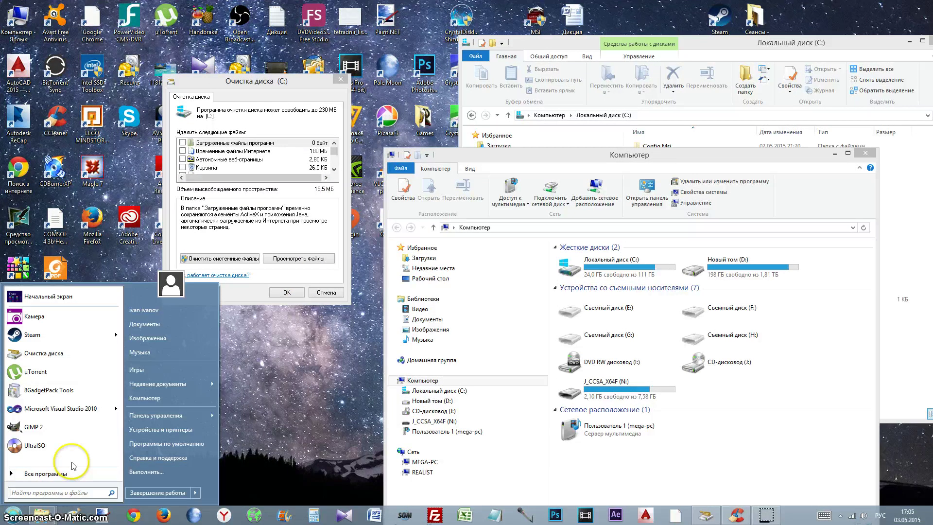
text(очитка)
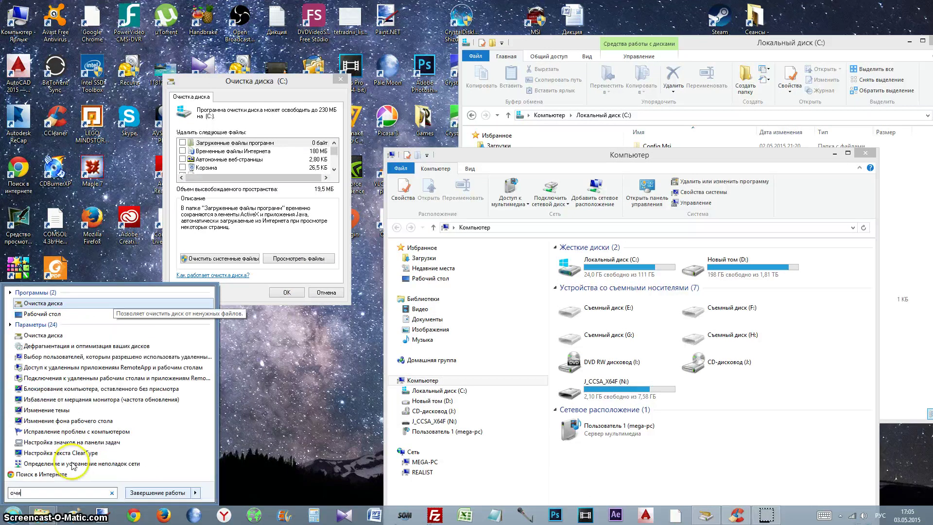
key(BackSpace)
key(BackSpace)
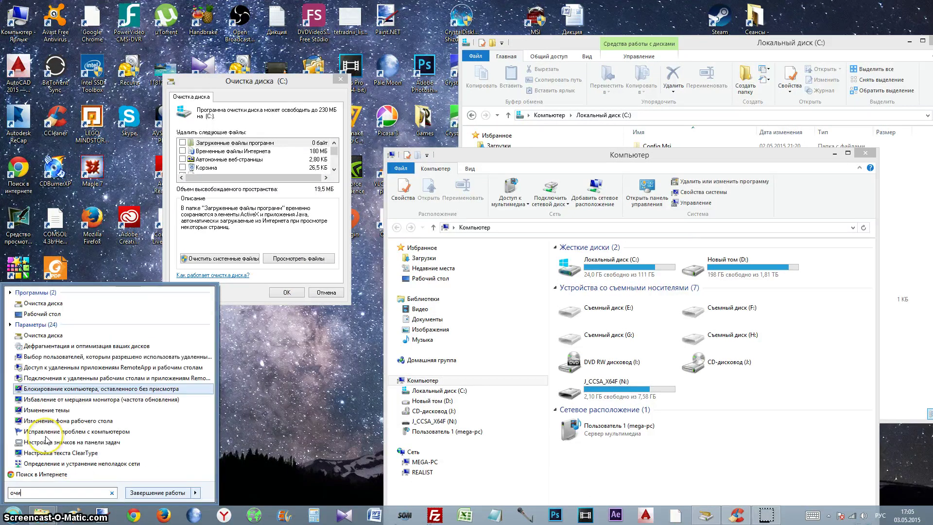
click(64, 305)
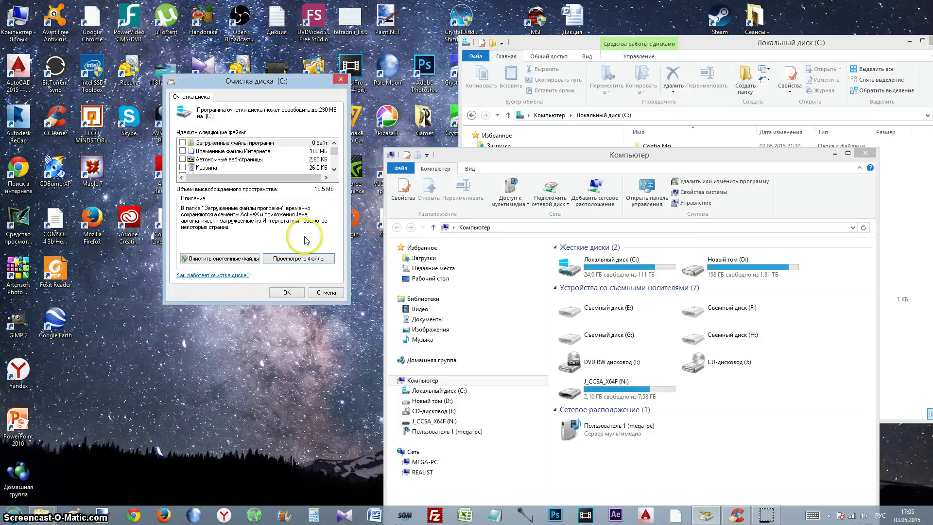
Step: Restart Disk Cleanup with system files included and choose drive (C:) for the scan
drag(252, 89, 298, 145)
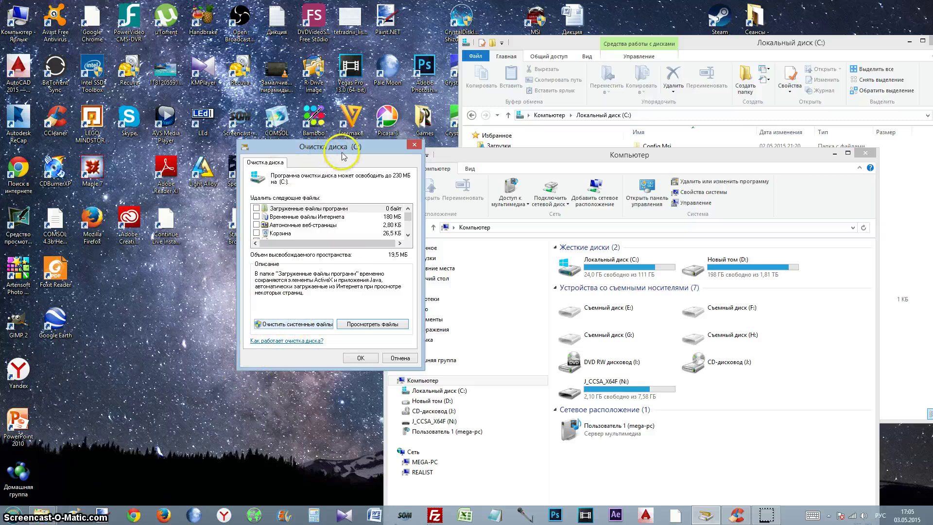
drag(340, 142, 331, 105)
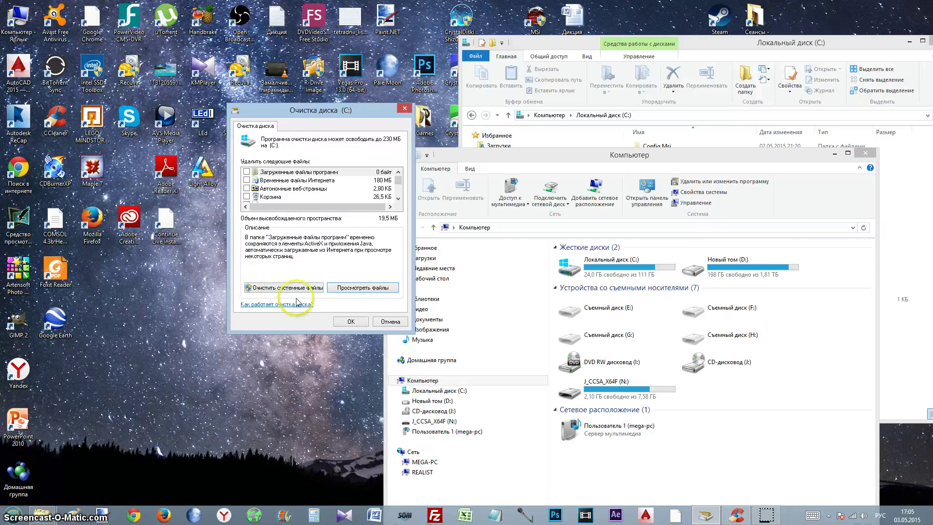
click(272, 291)
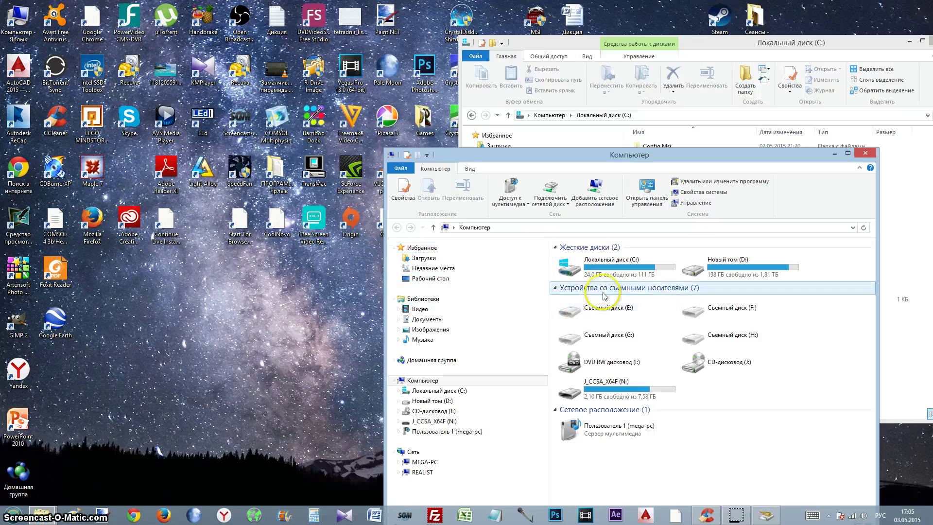
drag(640, 162, 608, 114)
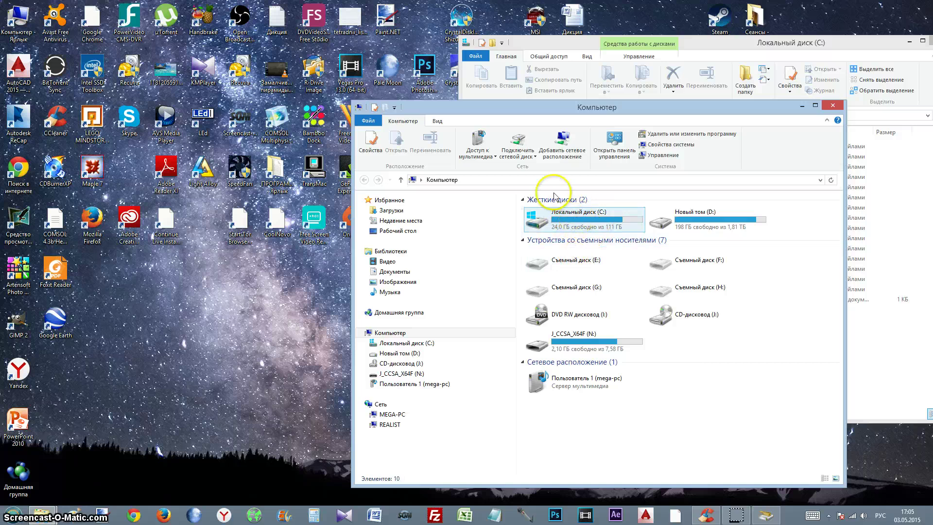
click(578, 216)
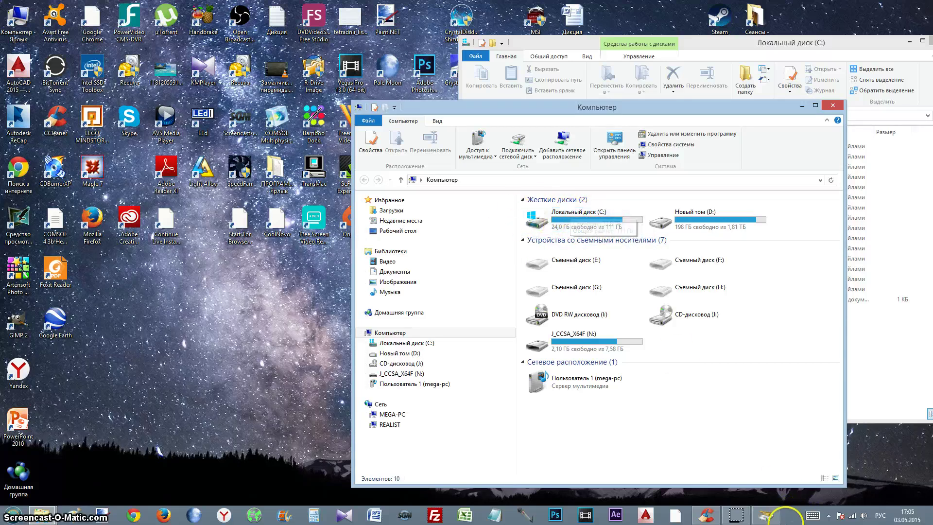
click(762, 513)
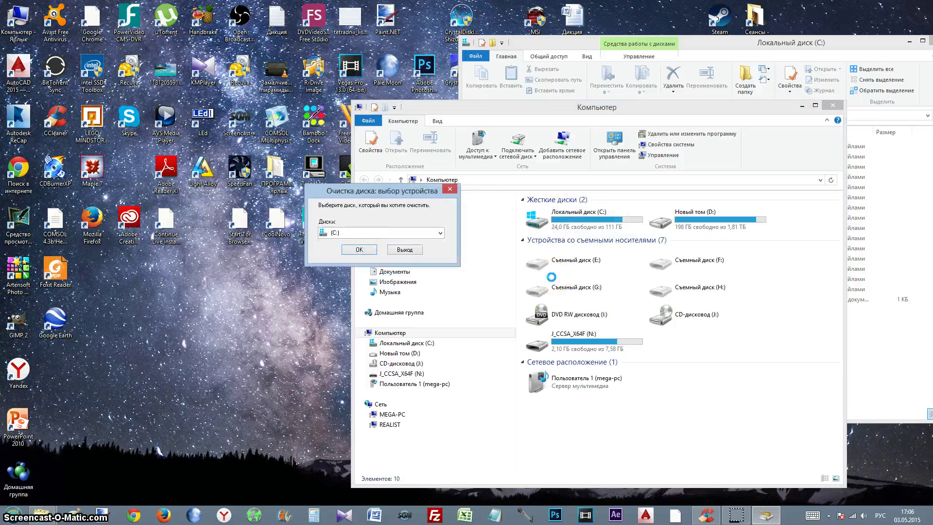
click(294, 236)
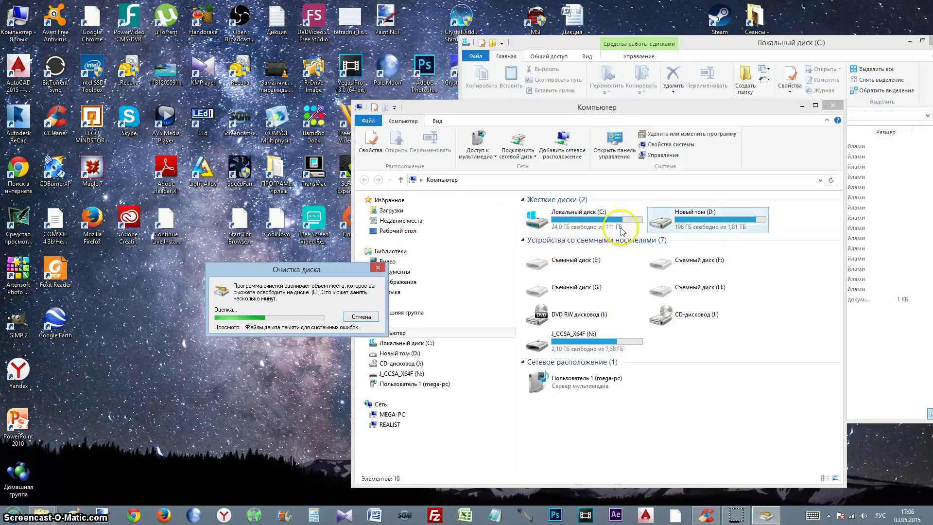
Step: Check the free space on local drive C: in the Computer window while the cleanup scan runs
click(580, 224)
drag(306, 269, 379, 267)
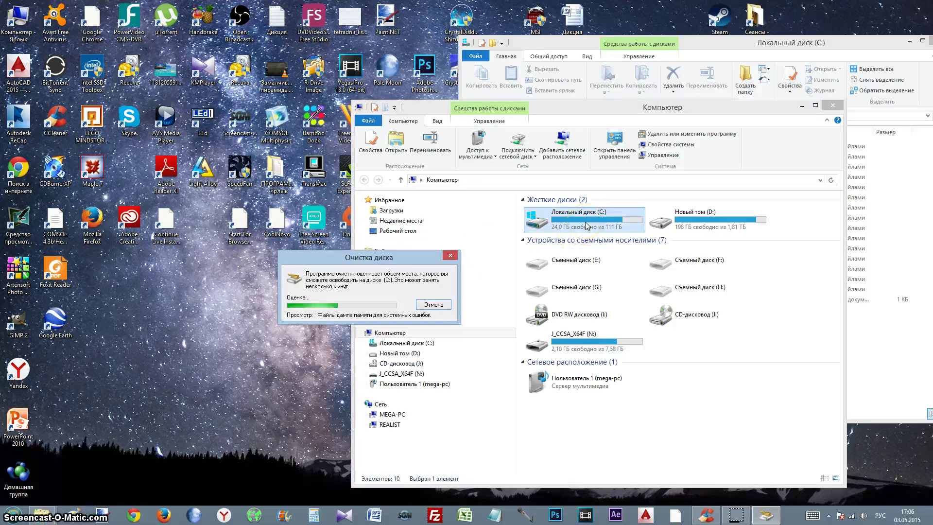
drag(439, 259, 404, 248)
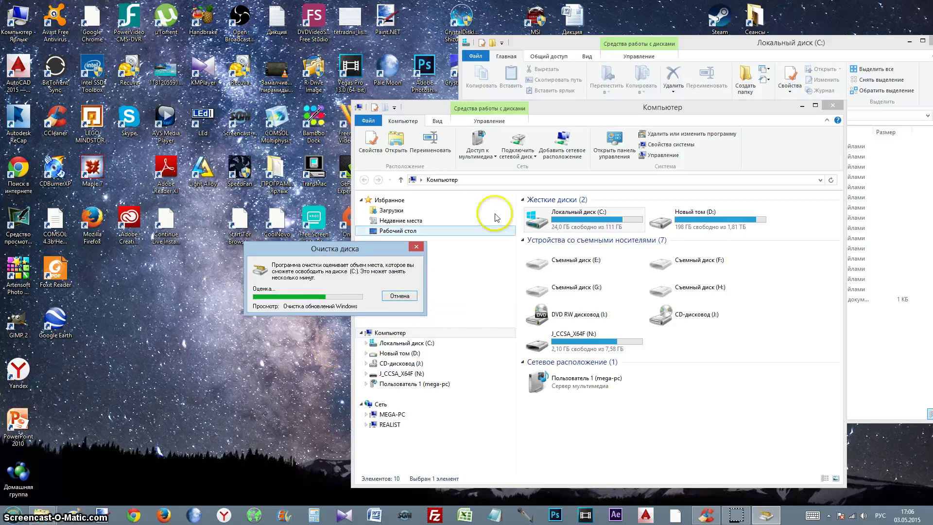
click(573, 219)
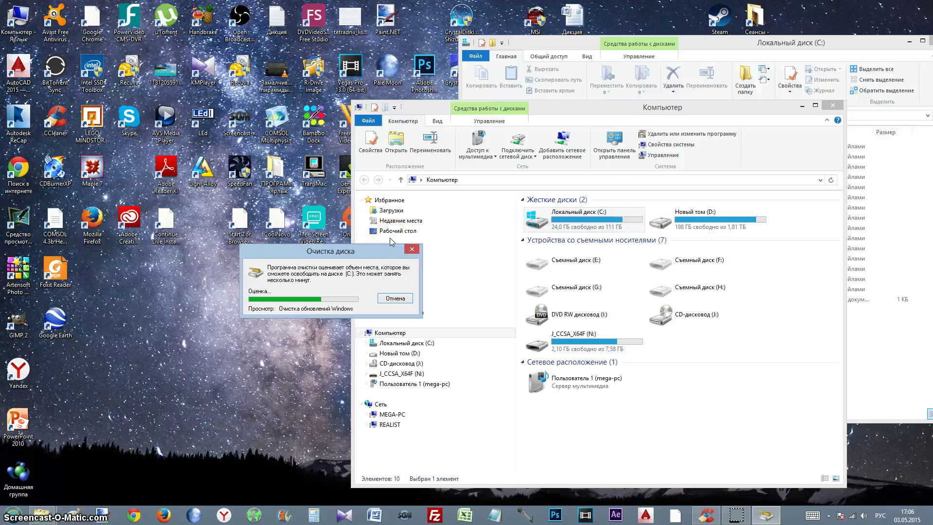
drag(311, 323, 312, 298)
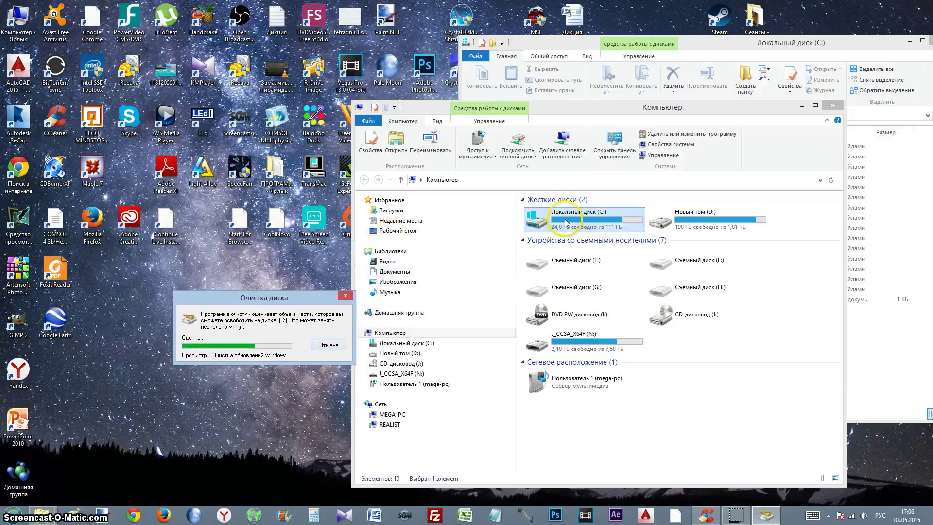
click(706, 218)
click(608, 221)
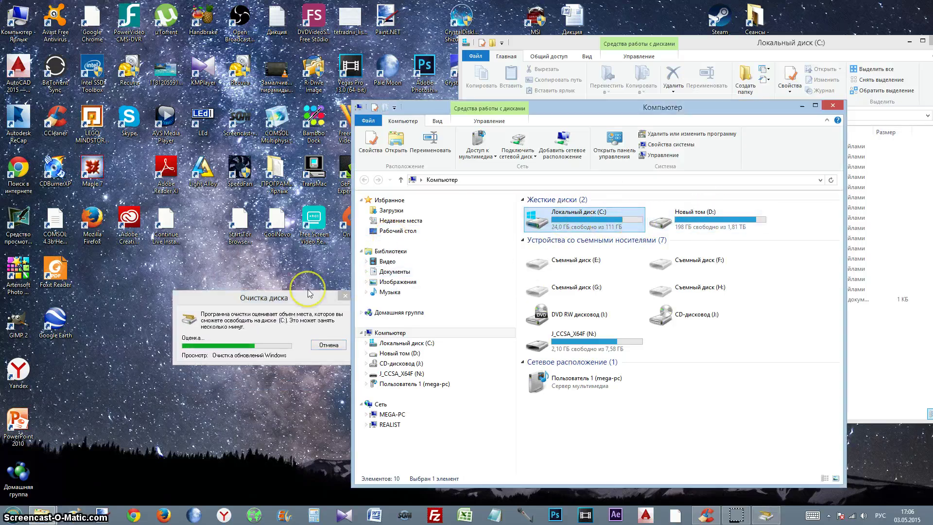
click(589, 224)
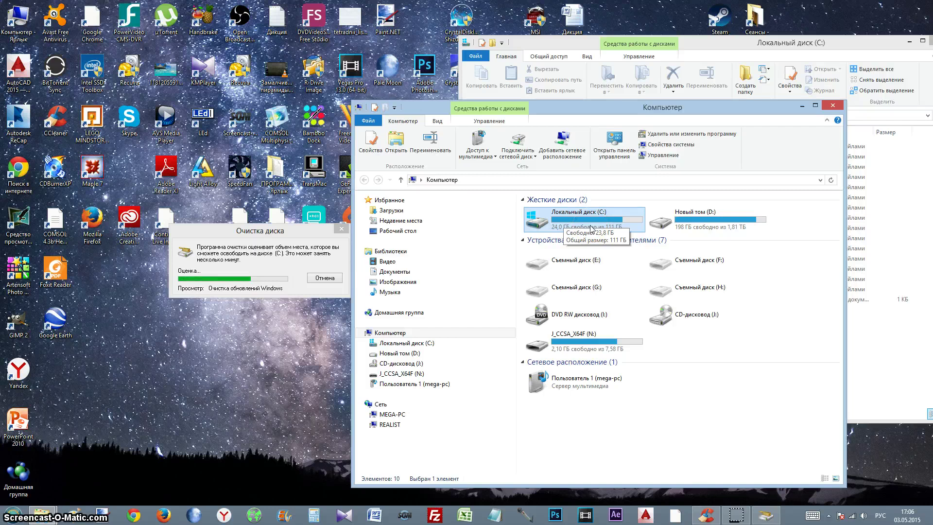
mouse_move(318, 229)
mouse_down()
mouse_move(327, 252)
mouse_move(360, 237)
mouse_move(364, 276)
mouse_move(354, 255)
mouse_move(359, 262)
mouse_up()
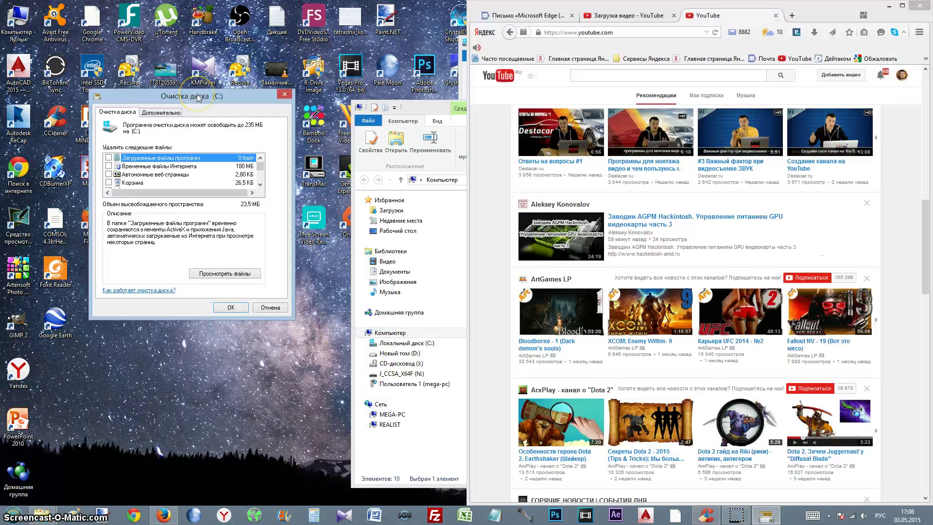
Step: Minimize the local drive C: folder window and bring the Computer window forward beside the Disk Cleanup results
drag(197, 96, 237, 93)
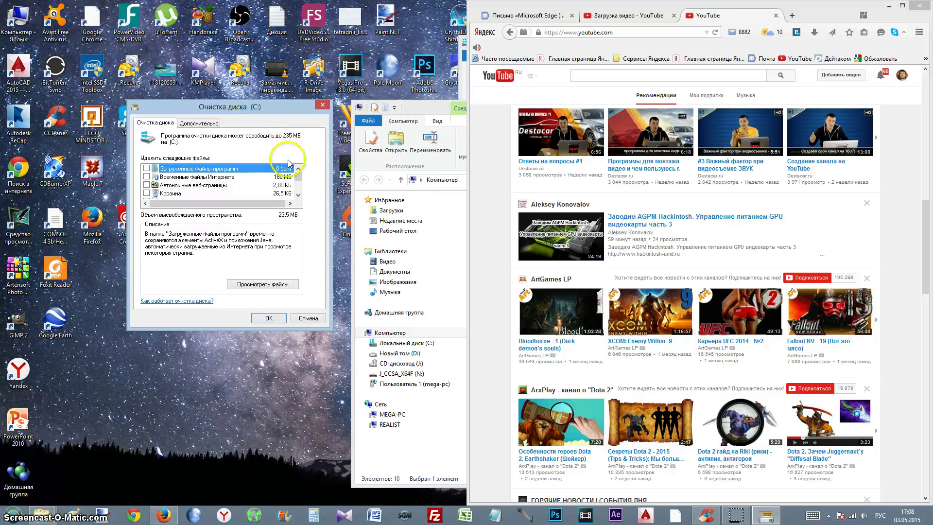
mouse_move(297, 176)
mouse_down()
mouse_move(298, 189)
mouse_move(295, 163)
mouse_up()
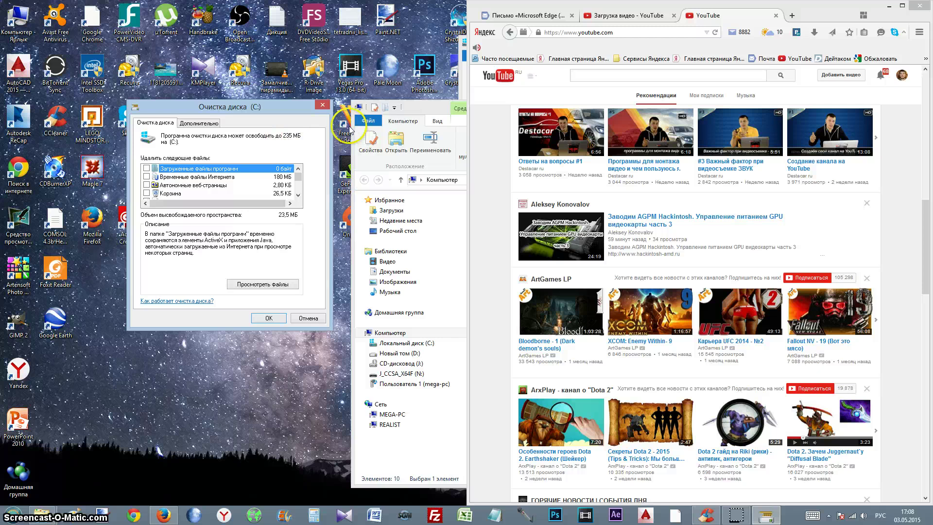
click(461, 76)
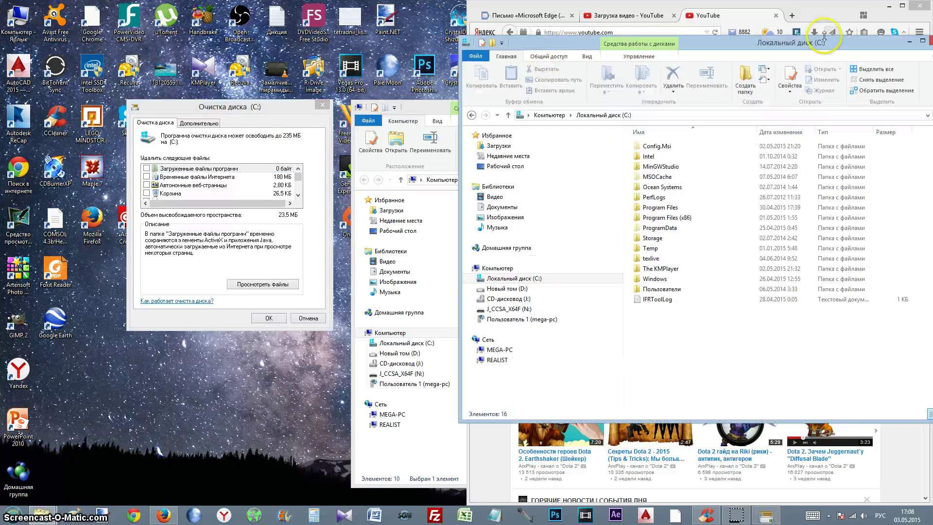
click(909, 41)
double_click(20, 17)
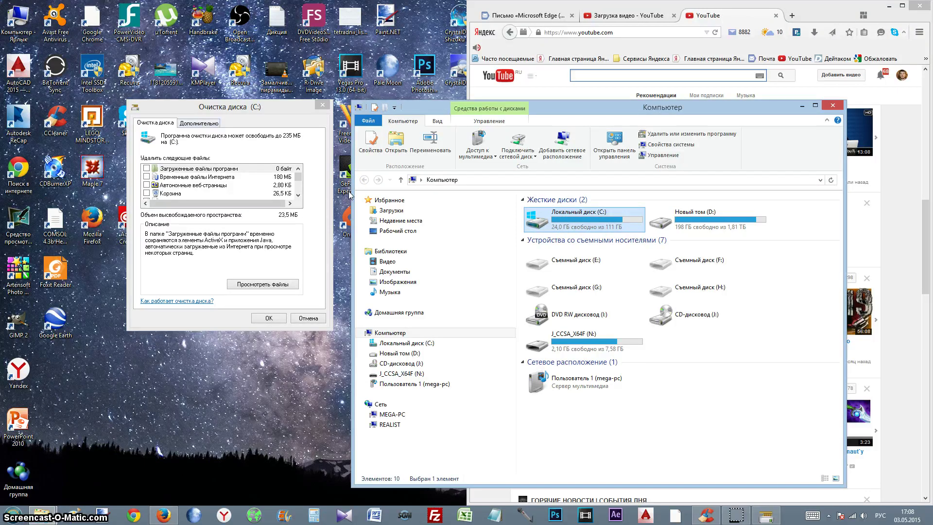
Step: Delete all restore points except the most recent one through the System Restore and shadow copies cleanup
click(198, 122)
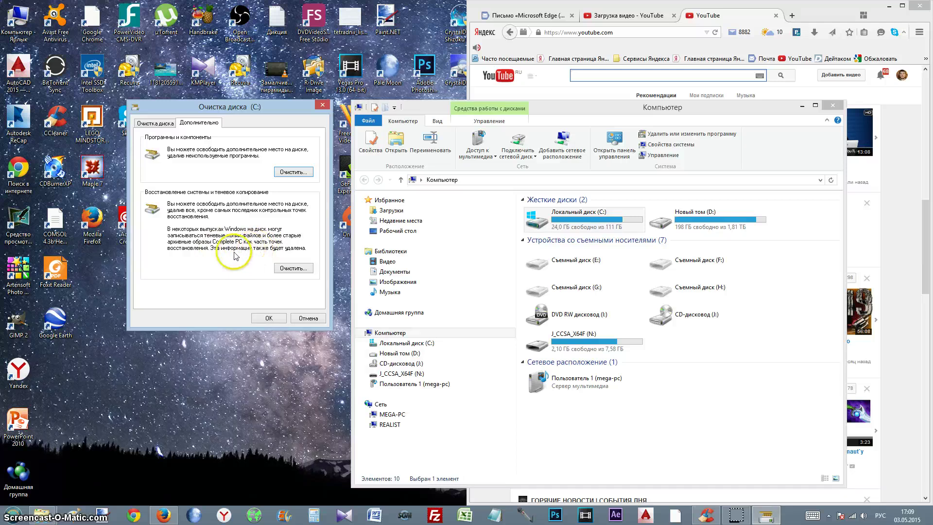
click(288, 270)
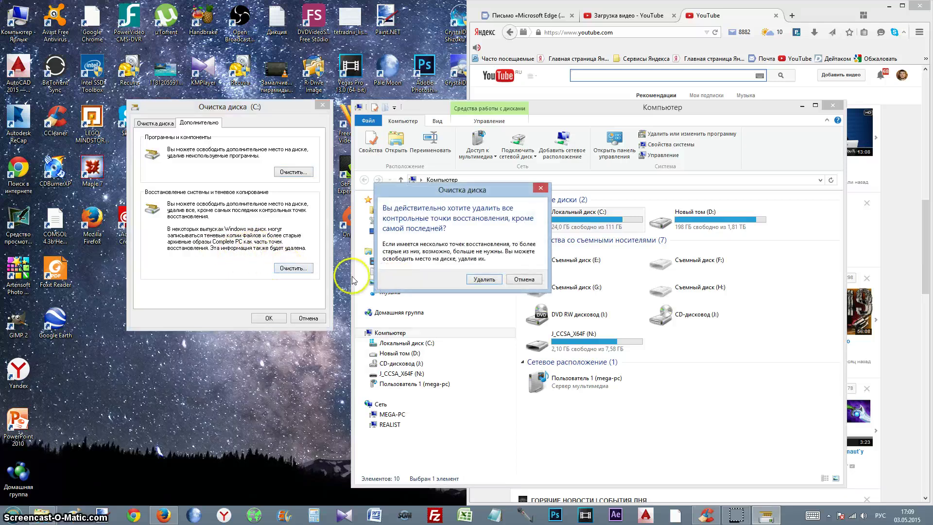
click(484, 278)
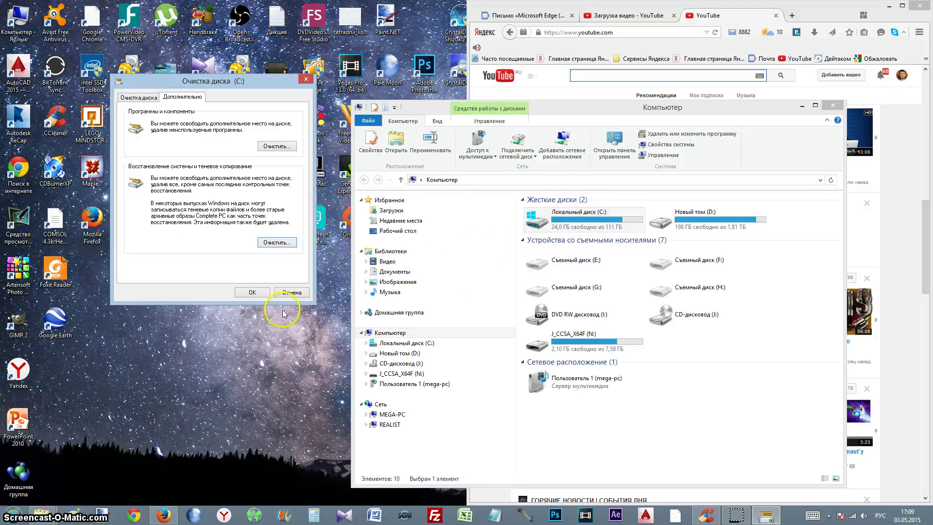
key(Return)
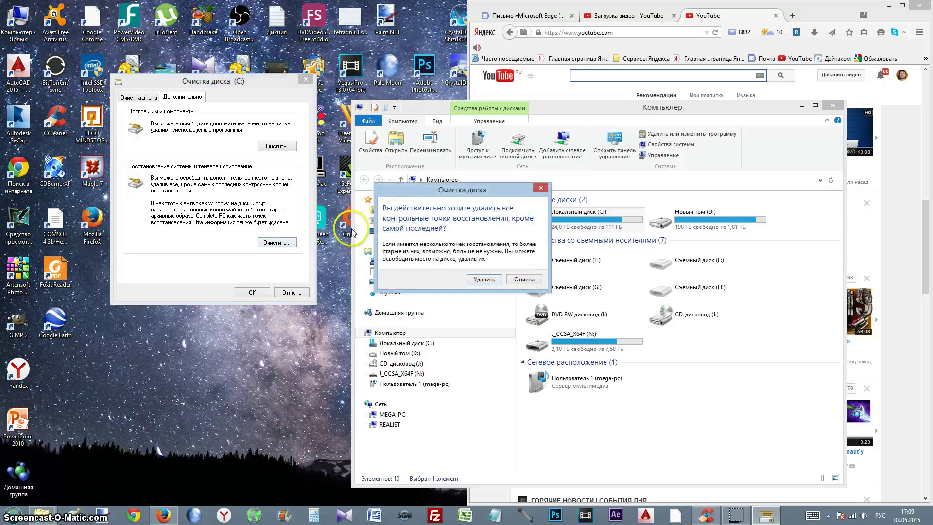
click(483, 281)
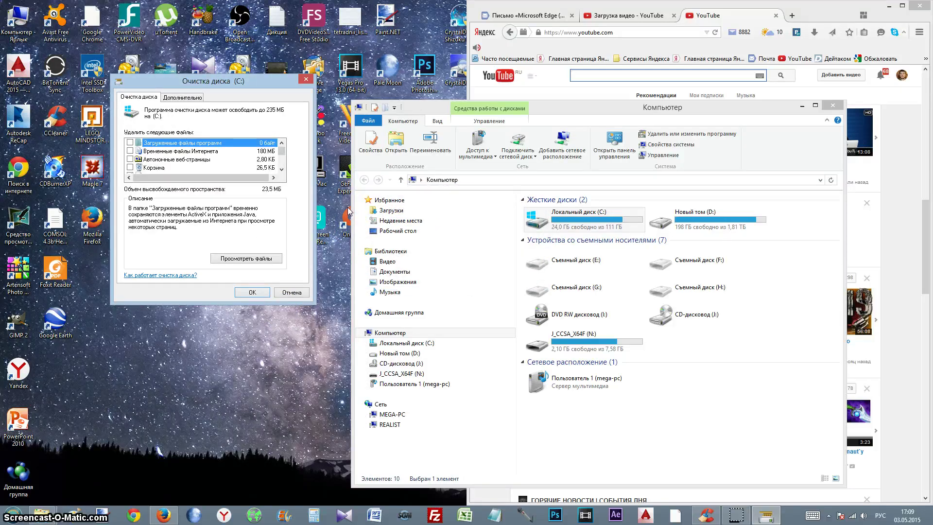
Step: Start the cleanup of drive C: and confirm the permanent deletion of the files
key(ctrl+Tab)
key(Return)
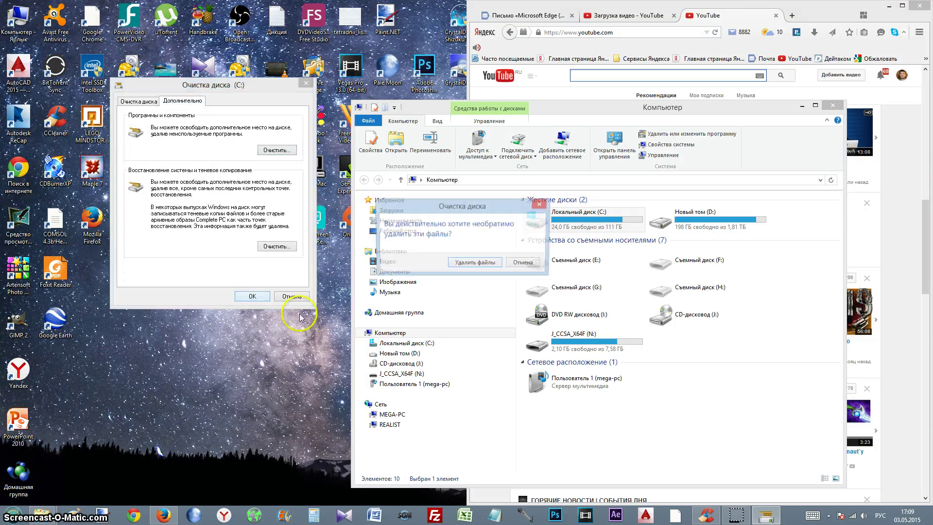
click(457, 265)
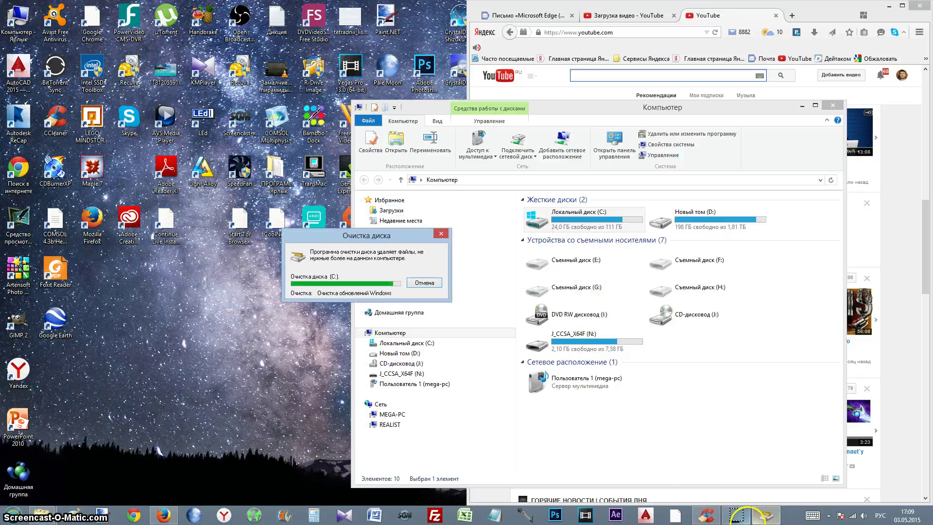
Step: Switch to the CCleaner window while the drive C: cleanup runs
mouse_move(737, 522)
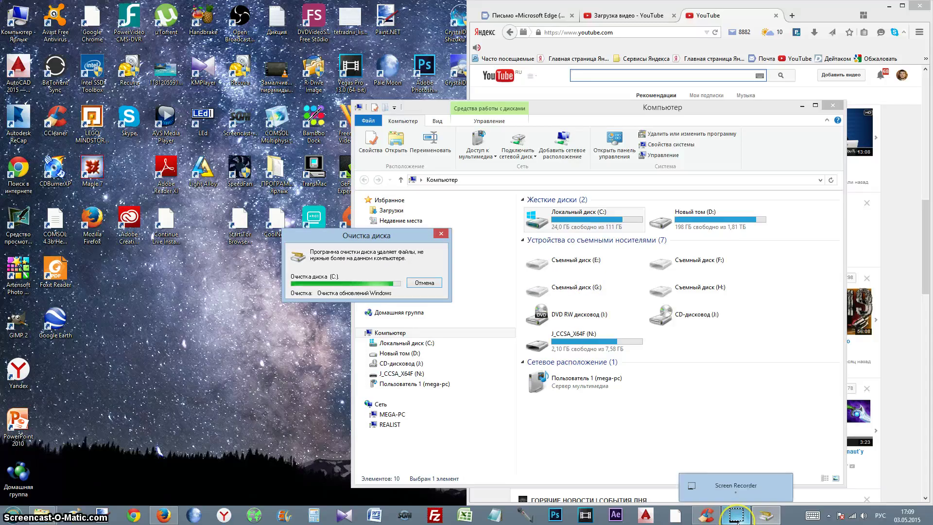
click(706, 516)
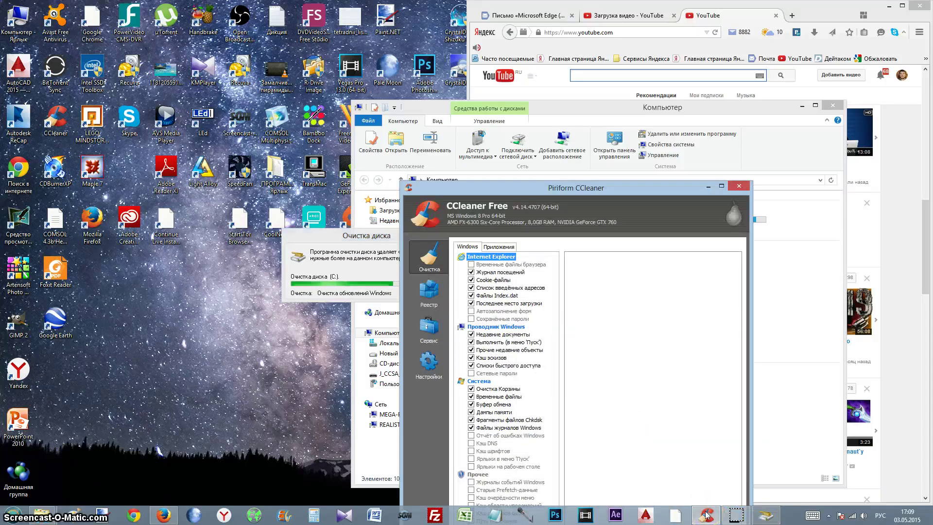